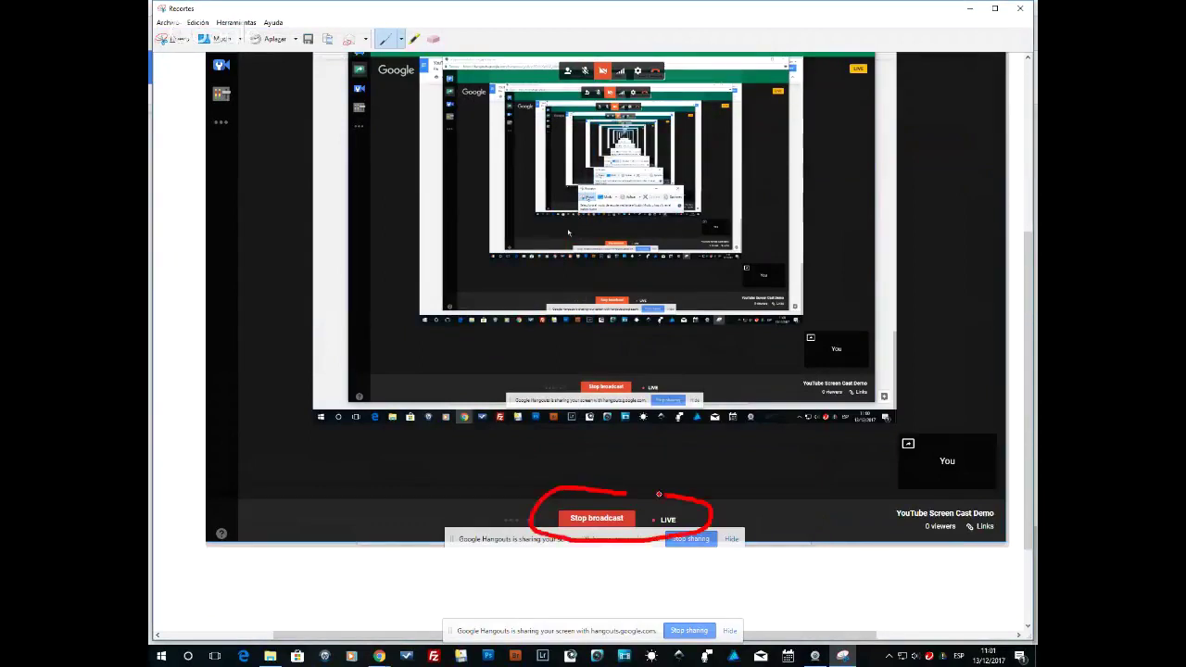
# Draw a red freehand arrow pointing into the circled Stop broadcast button.
pyautogui.moveTo(427, 456)
pyautogui.mouseDown()
pyautogui.moveTo(533, 492)
pyautogui.moveTo(522, 476)
pyautogui.moveTo(477, 507)
pyautogui.mouseUp()
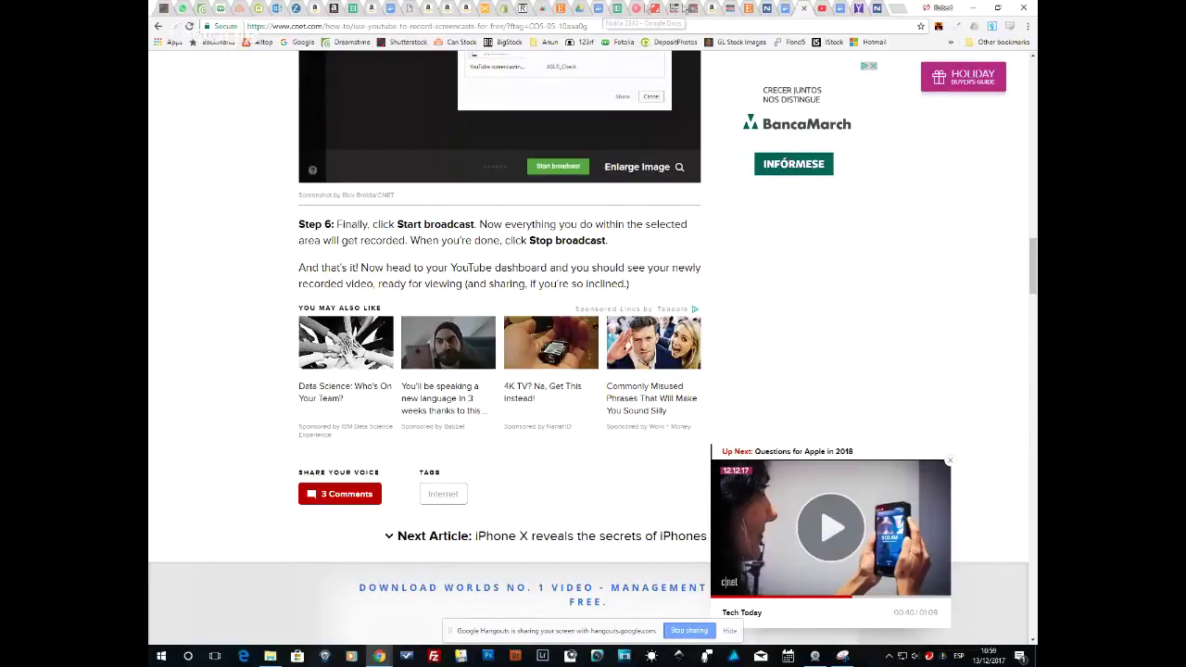
# Cycle through the Shutterstock, Zurich login and Etsy tabs, ending on the Nokia 3310 guide.
pyautogui.click(655, 8)
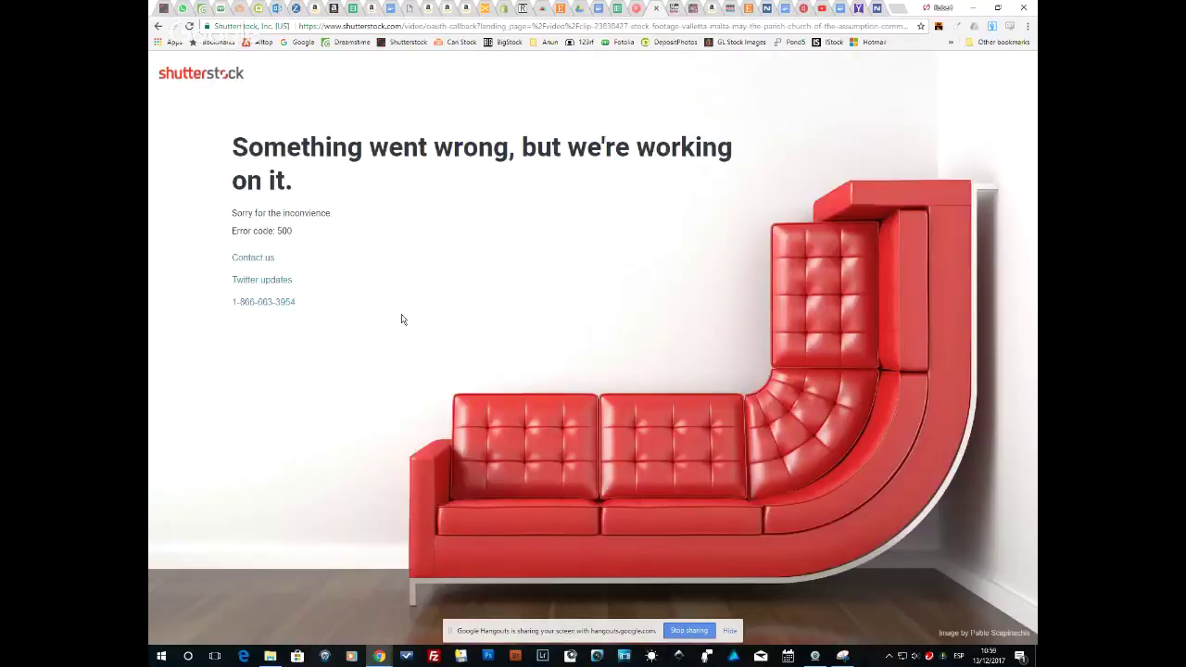
pyautogui.click(289, 9)
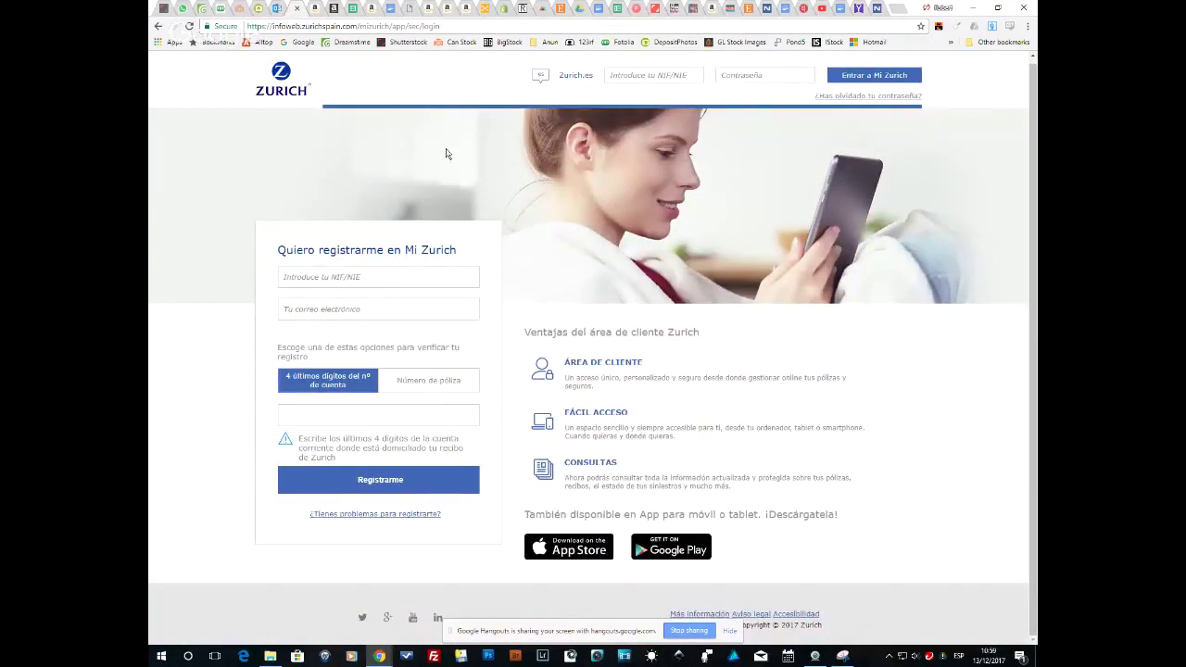
pyautogui.click(748, 8)
pyautogui.click(878, 8)
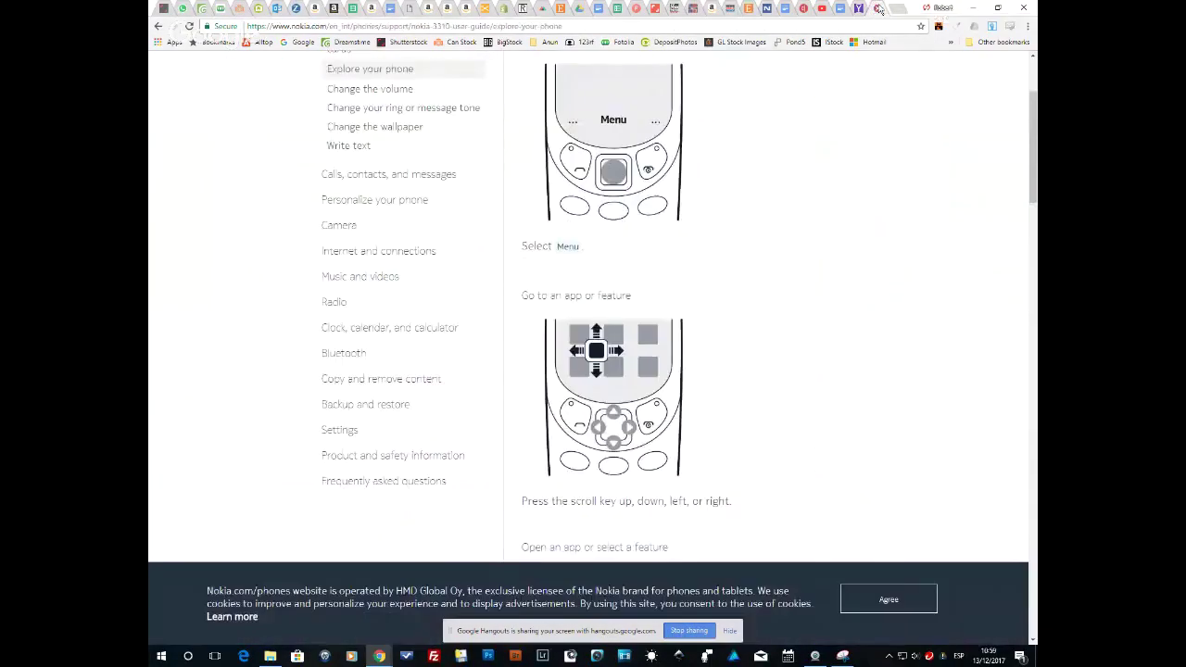